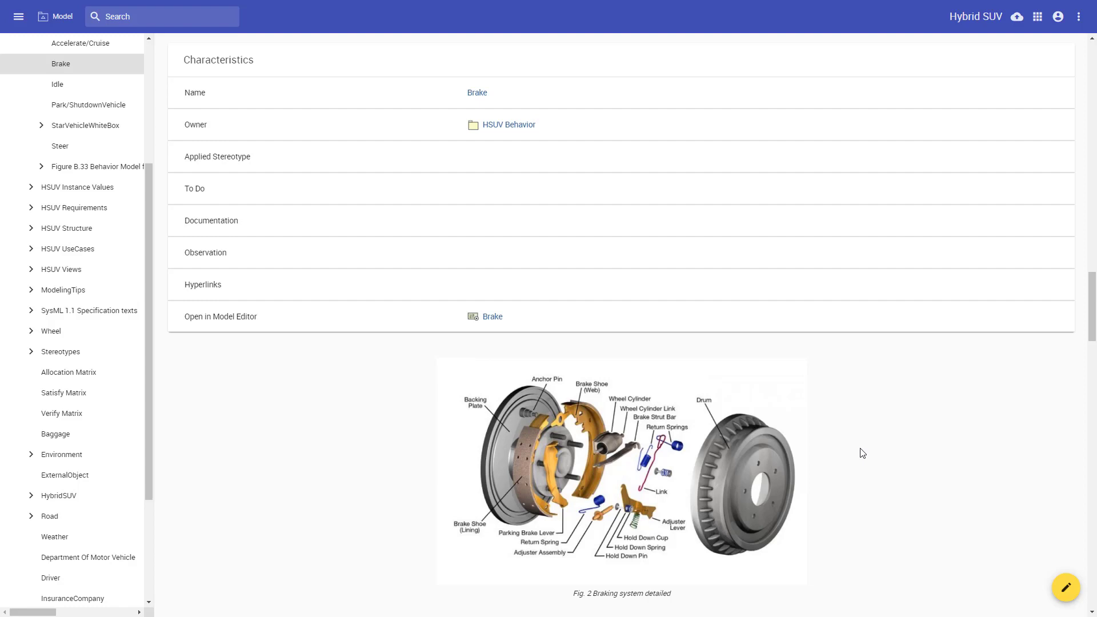
# Step: Enable editing and begin adding a new image below Fig. 2 in the Brake section
pyautogui.click(1066, 587)
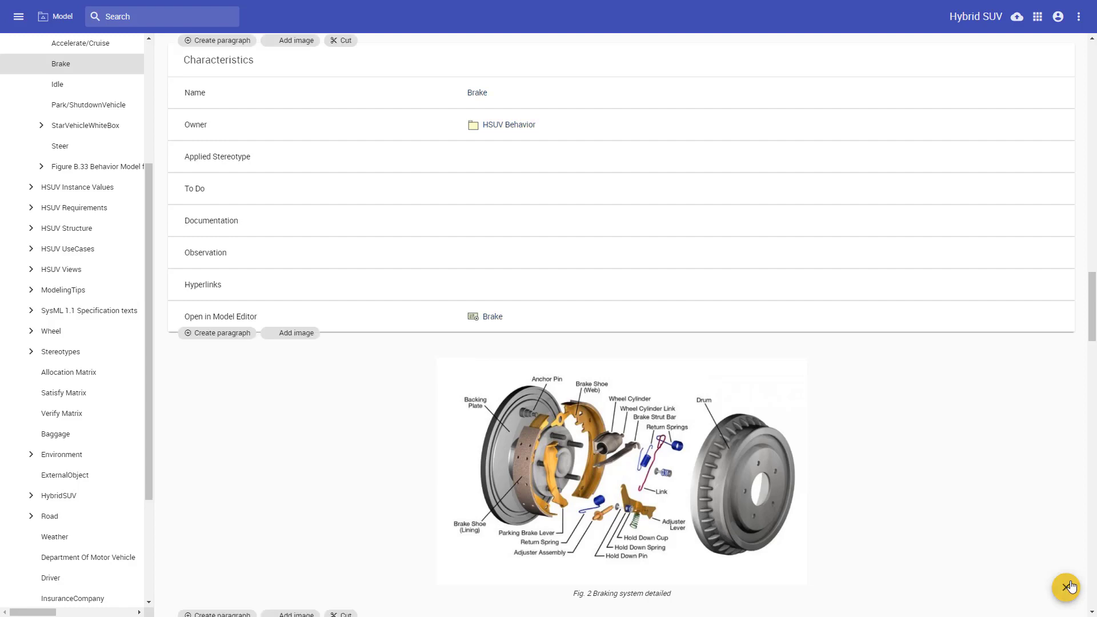
pyautogui.click(290, 558)
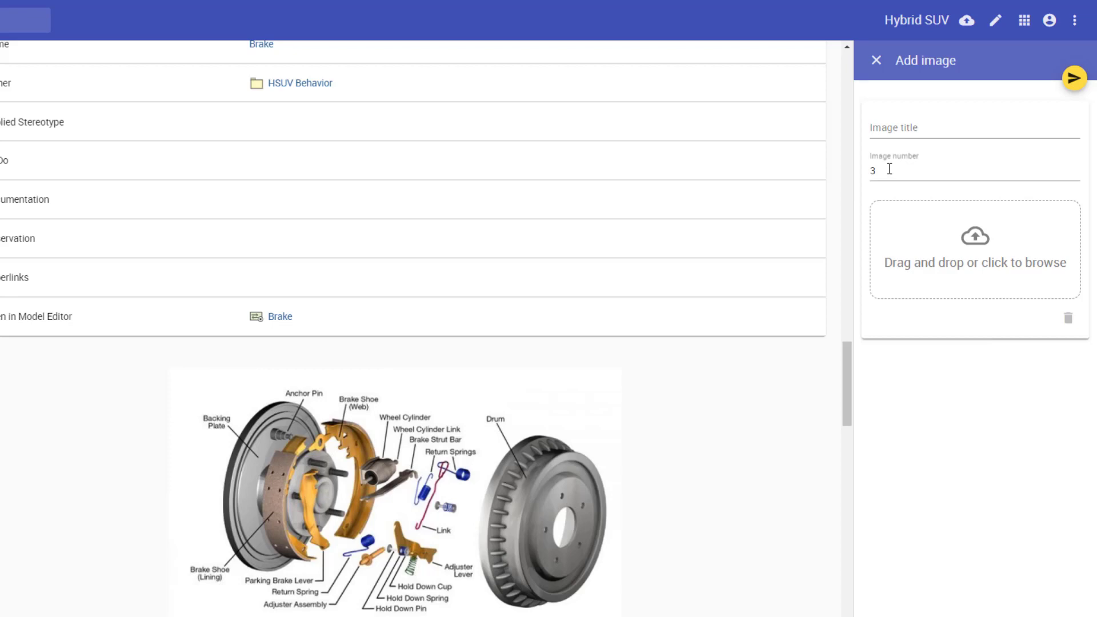
# Step: Upload Regenerative Braking.jpg as image number 11 and submit it to the document
pyautogui.click(883, 240)
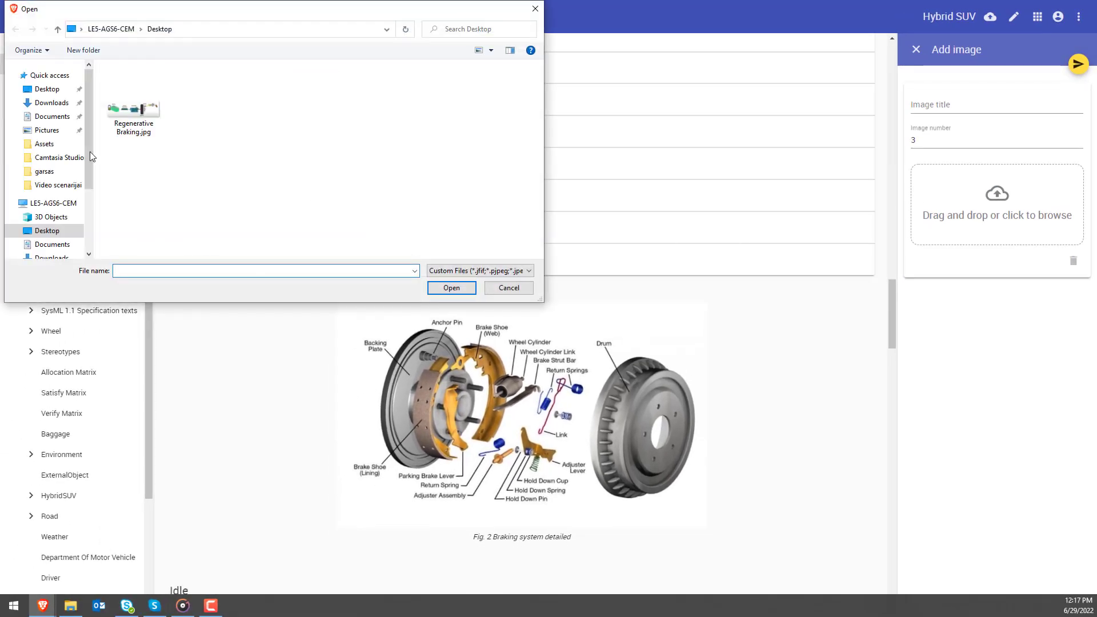
pyautogui.doubleClick(133, 114)
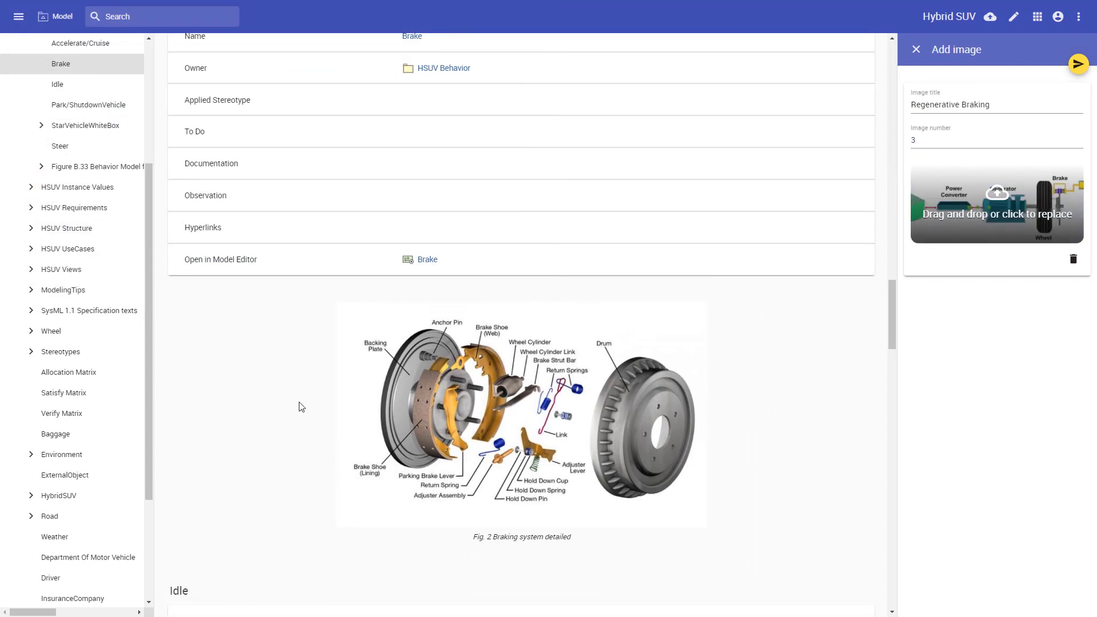
pyautogui.click(910, 143)
pyautogui.moveTo(935, 139); pyautogui.dragTo(911, 139)
pyautogui.write('11')
pyautogui.click(1077, 66)
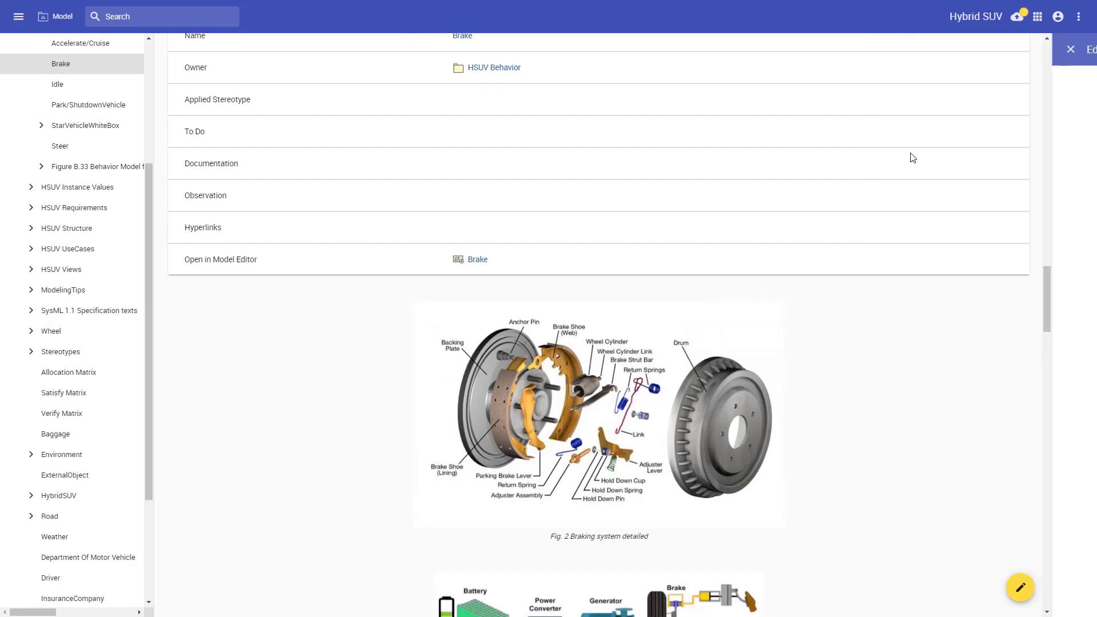
pyautogui.scroll(-1, 642, 324)
pyautogui.scroll(-2, 641, 324)
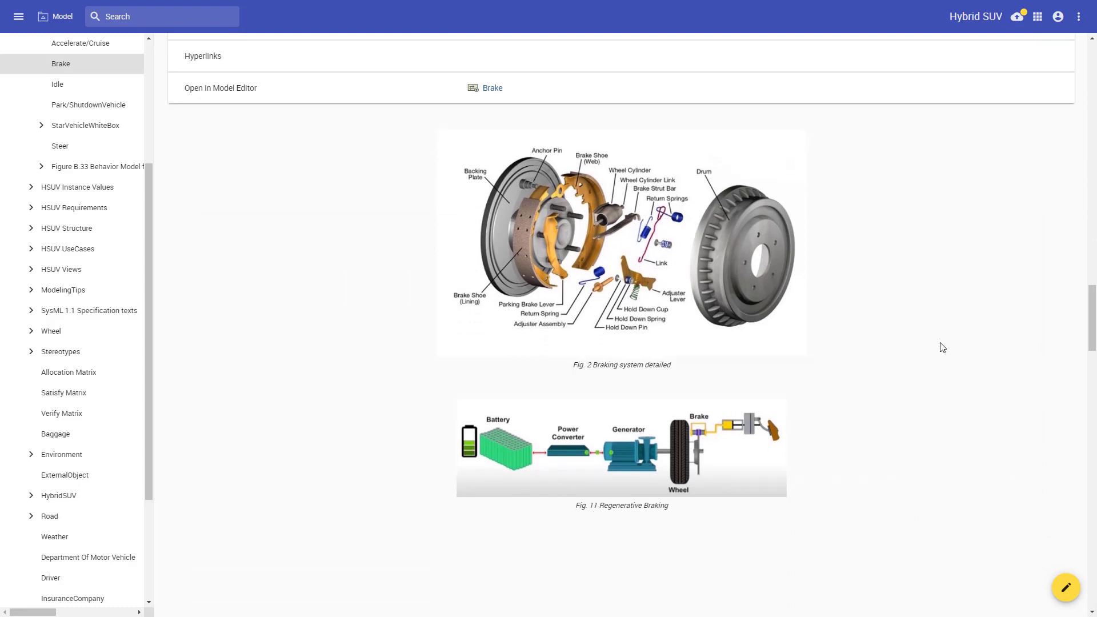
# Step: Update figure numbering so the Regenerative Braking image becomes Fig. 3
pyautogui.click(1076, 17)
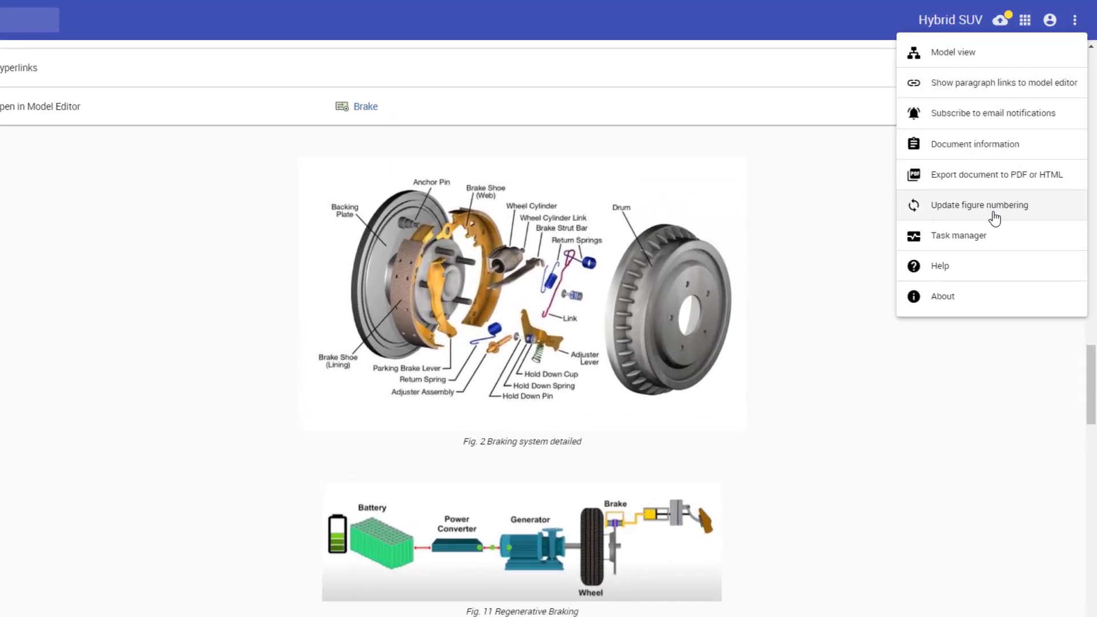
pyautogui.click(1020, 178)
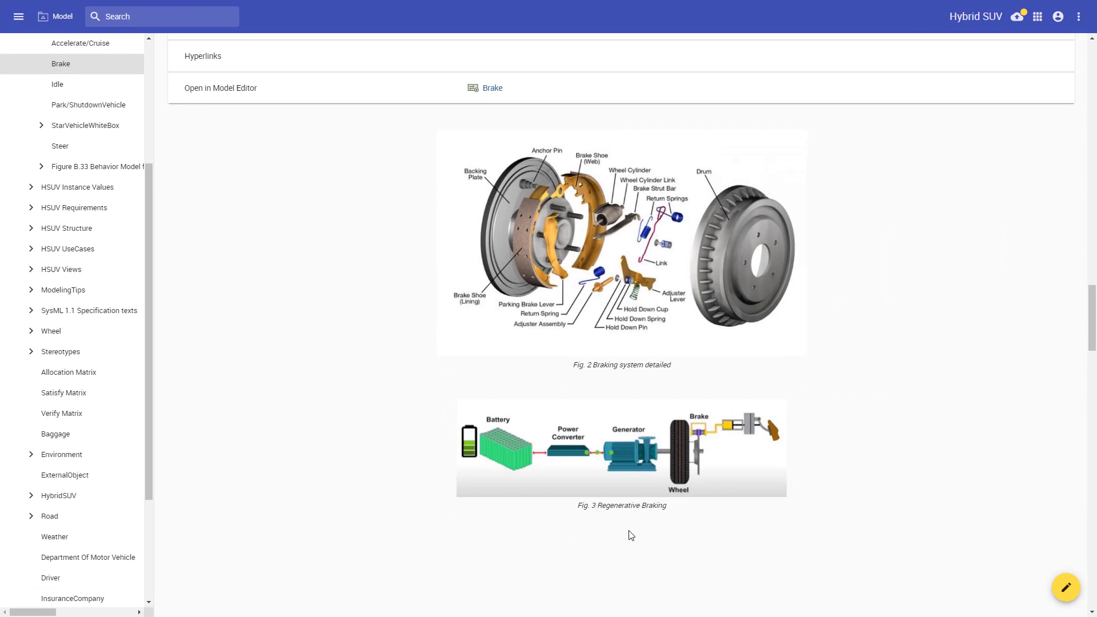
pyautogui.scroll(1, 631, 535)
pyautogui.scroll(2, 630, 535)
pyautogui.scroll(3, 631, 534)
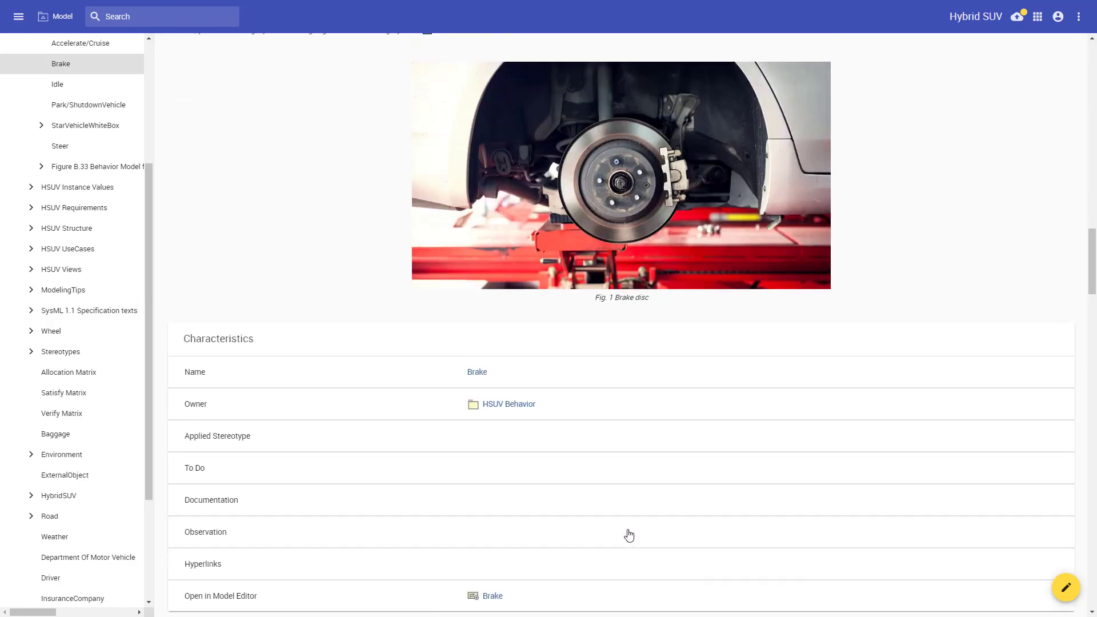
pyautogui.scroll(1, 628, 533)
pyautogui.scroll(1, 630, 535)
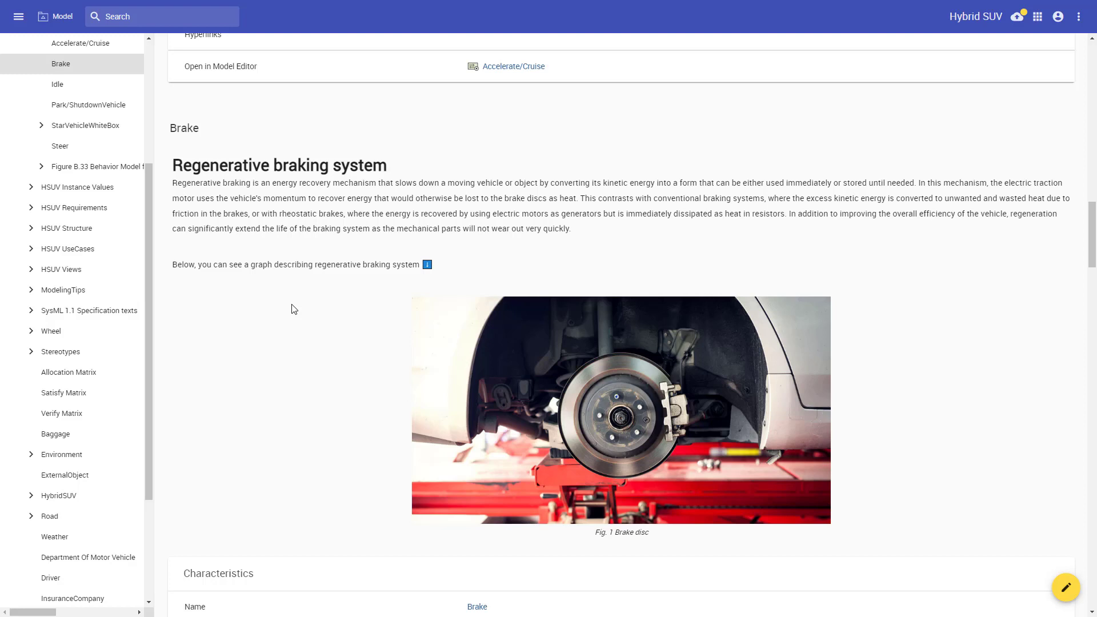
# Step: Cut the Regenerative braking system paragraph and paste it below Fig. 2
pyautogui.click(1062, 588)
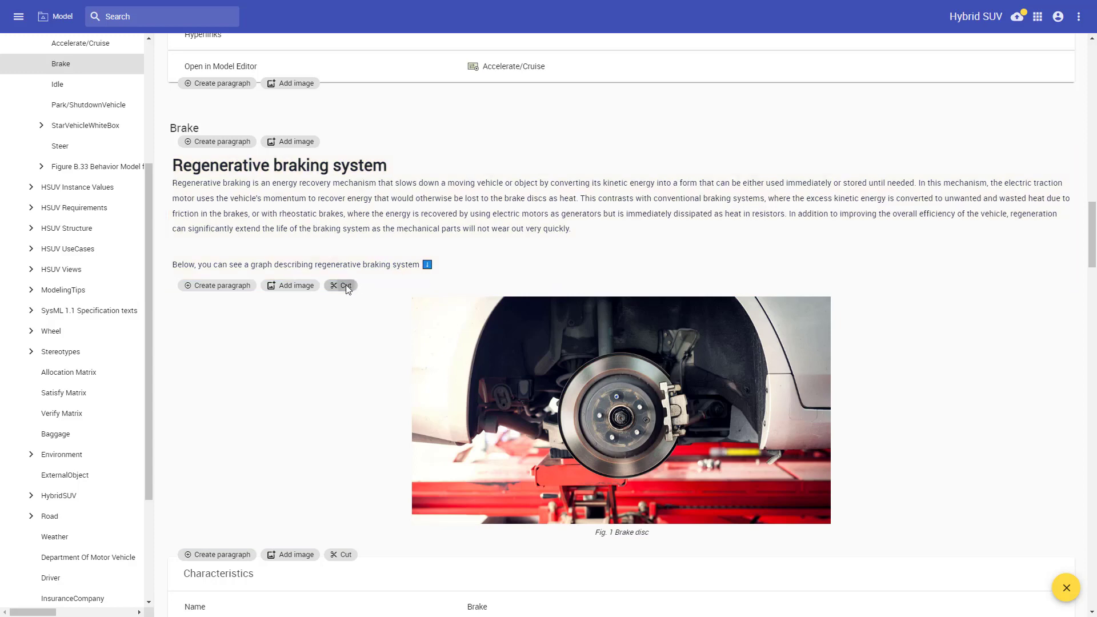
pyautogui.click(345, 285)
pyautogui.scroll(-1, 346, 287)
pyautogui.scroll(-5, 346, 286)
pyautogui.scroll(-5, 347, 288)
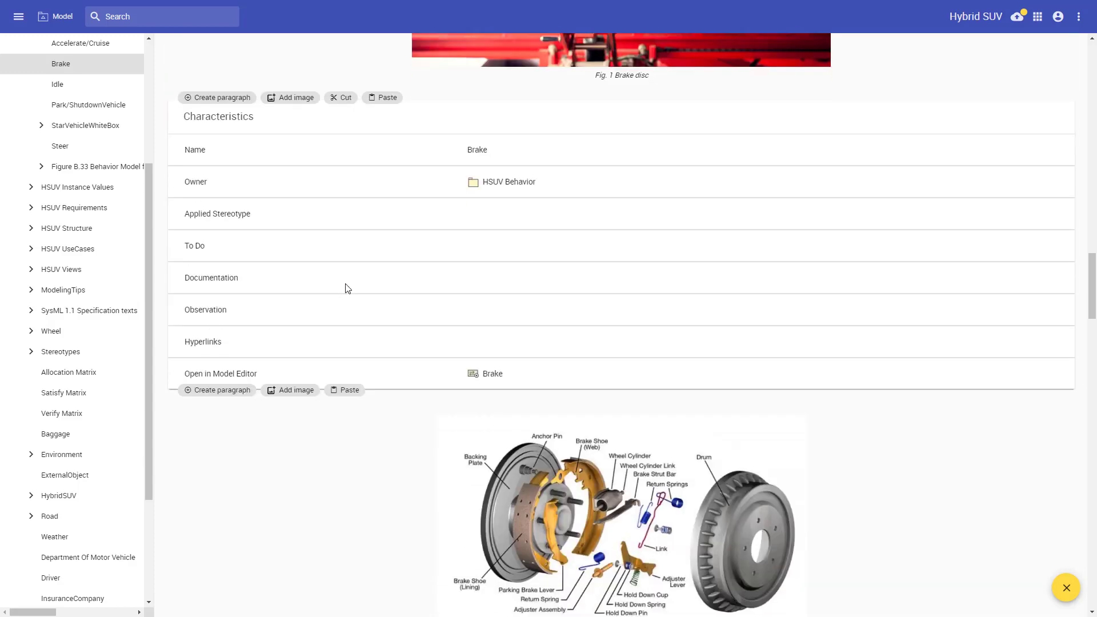
pyautogui.scroll(-3, 347, 288)
pyautogui.scroll(-2, 347, 288)
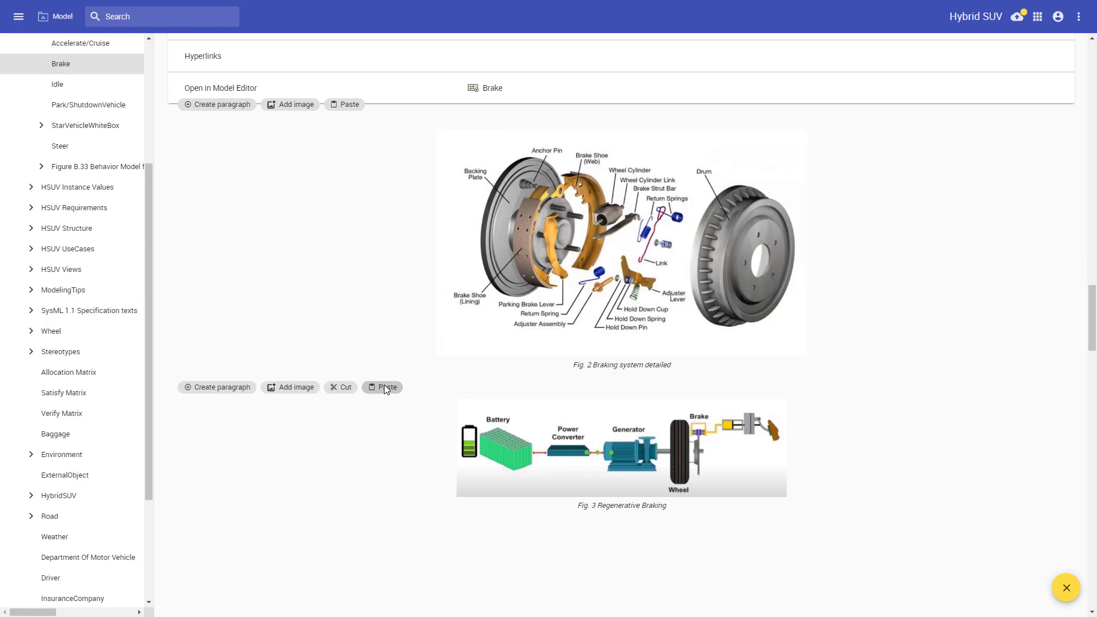
pyautogui.click(384, 387)
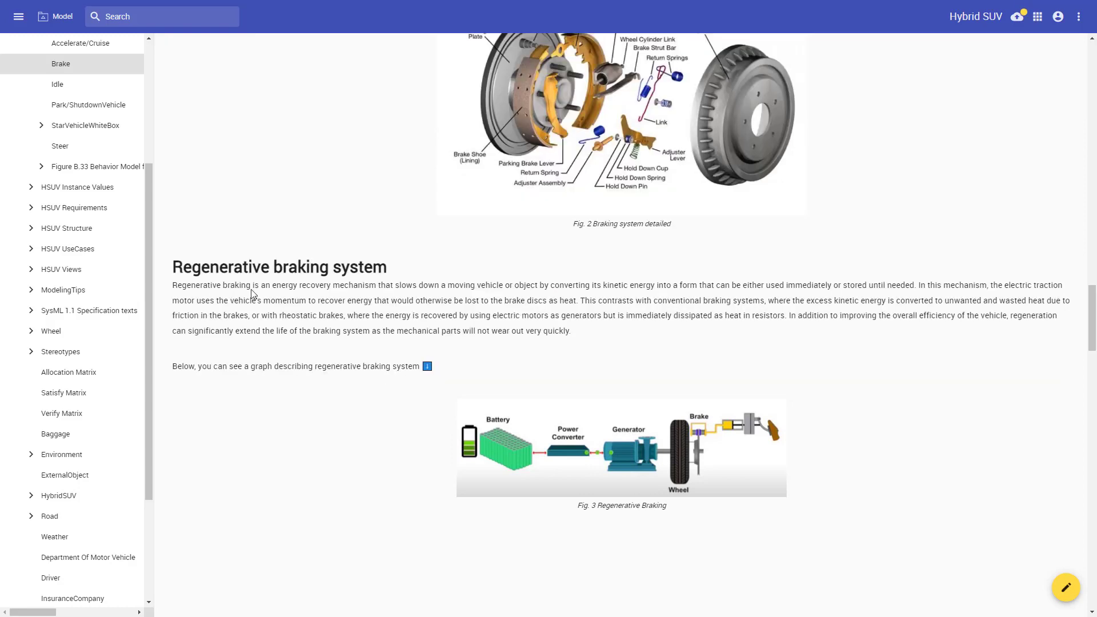